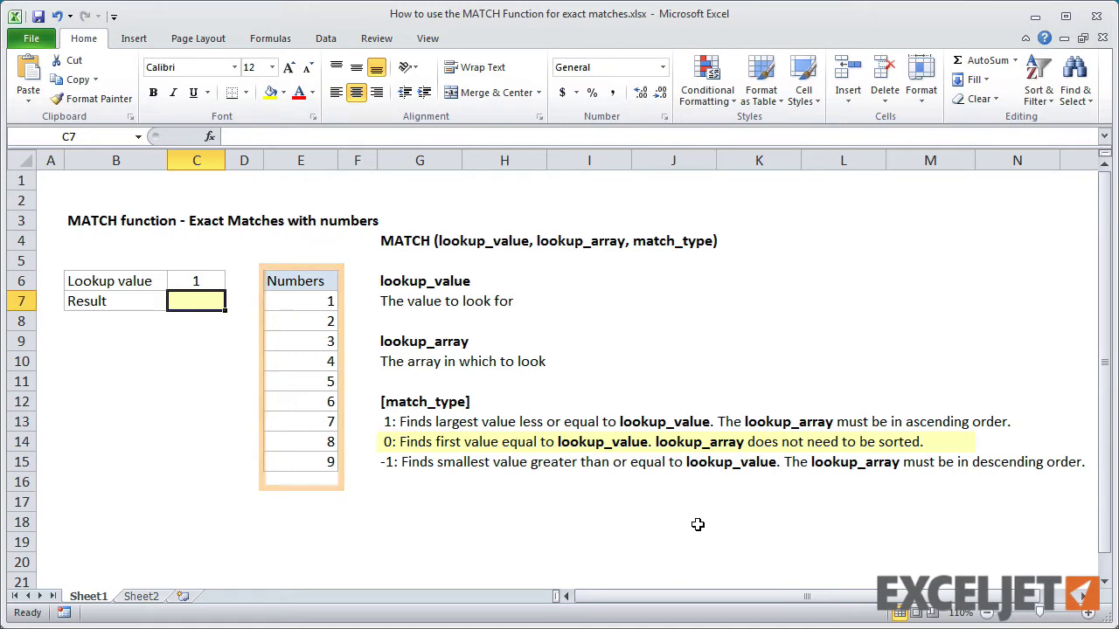
Step: Highlight the named range numbers, and enter the exact-match formula =MATCH(C6,numbers,0) in result cell C7
click(138, 136)
click(120, 173)
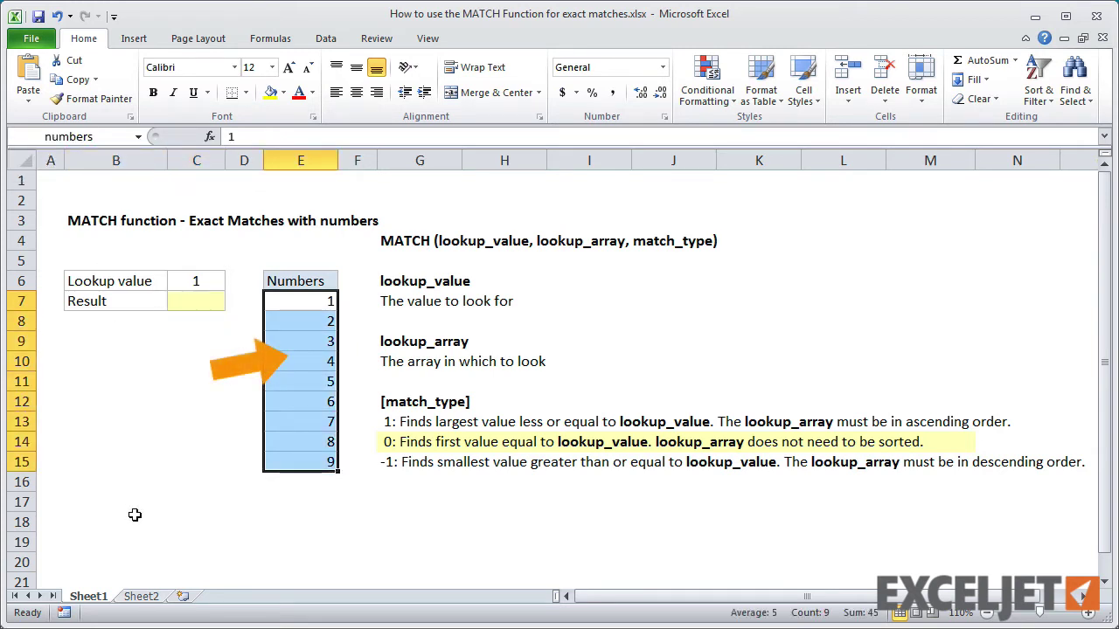
click(197, 303)
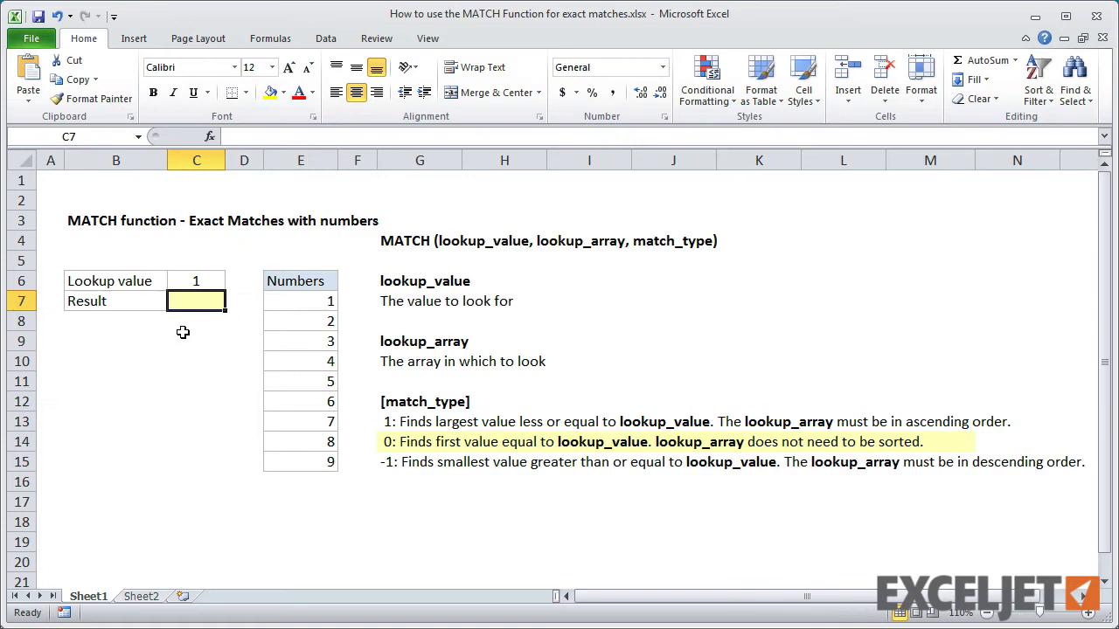
text(=ma)
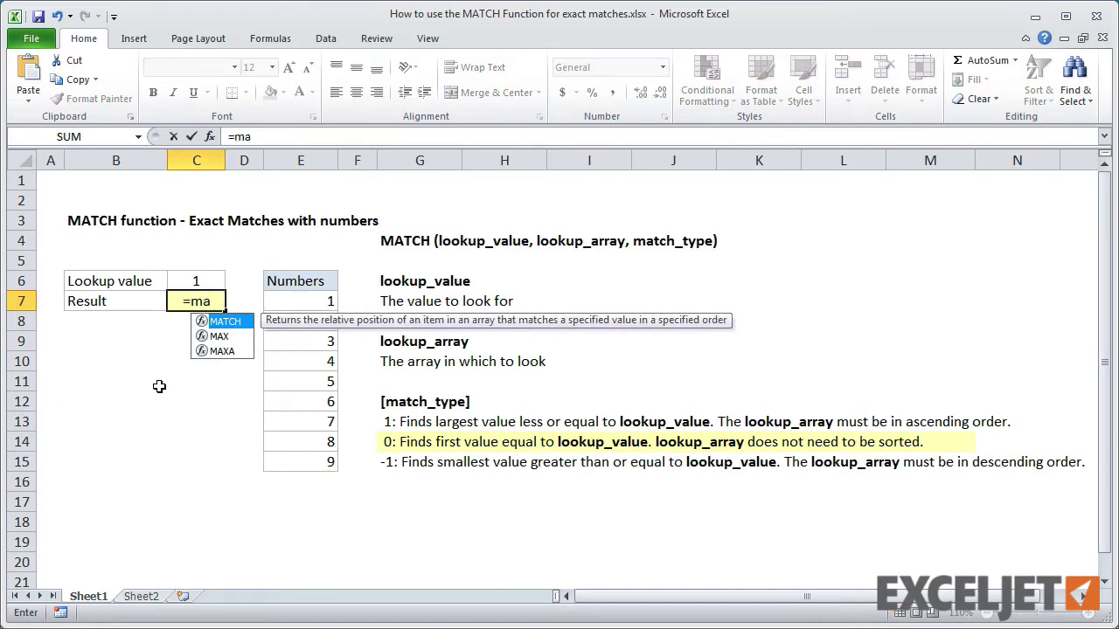
key(Tab)
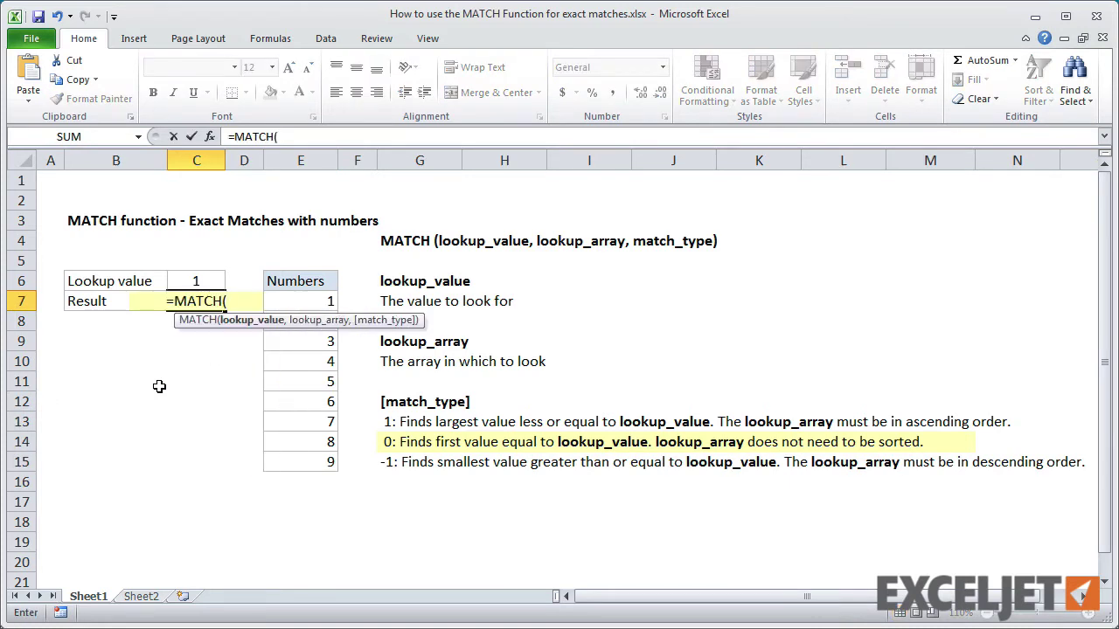
click(187, 277)
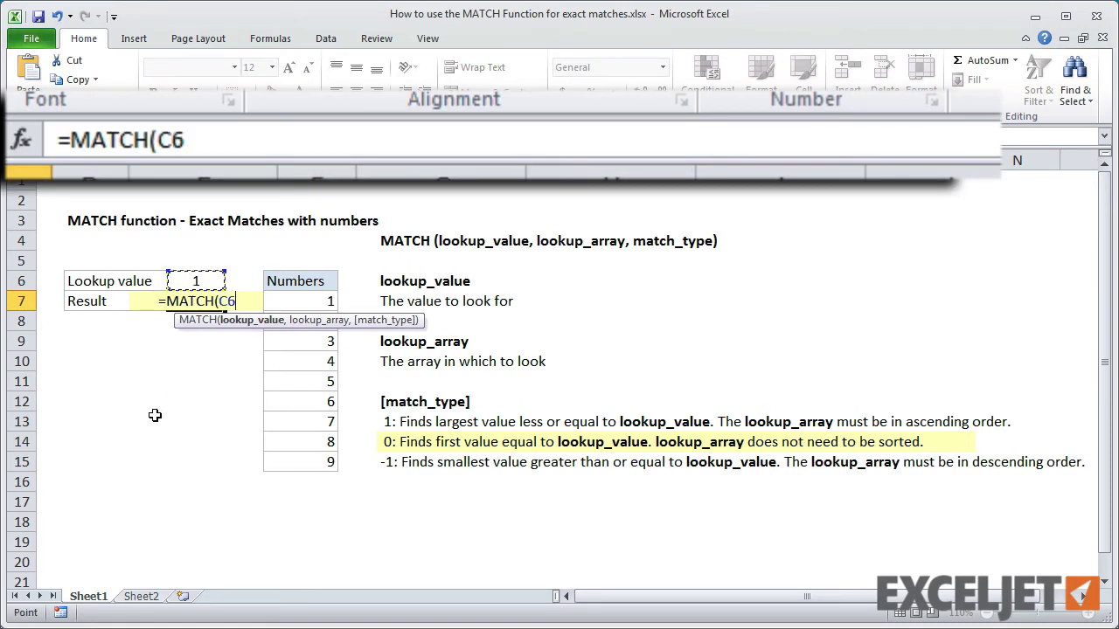
text(,num)
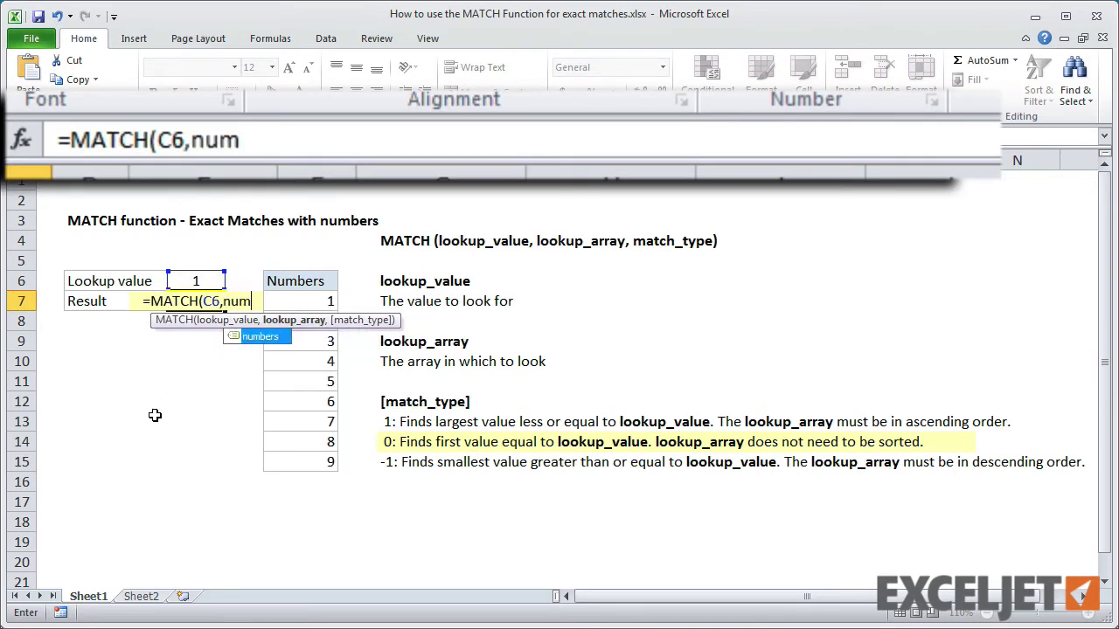
key(Tab)
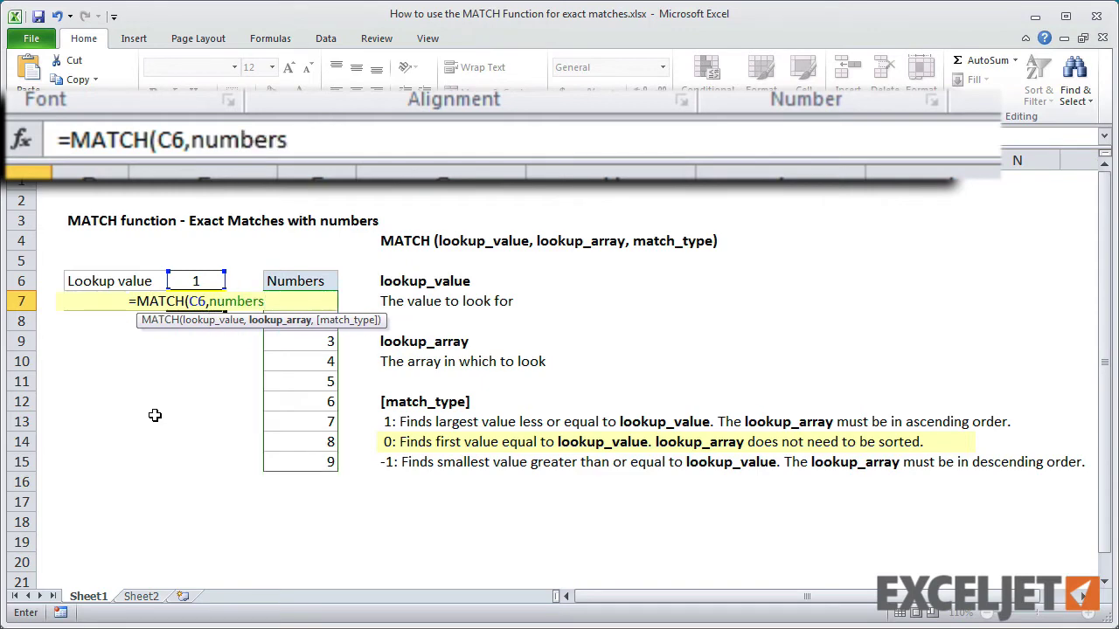
text(,0)
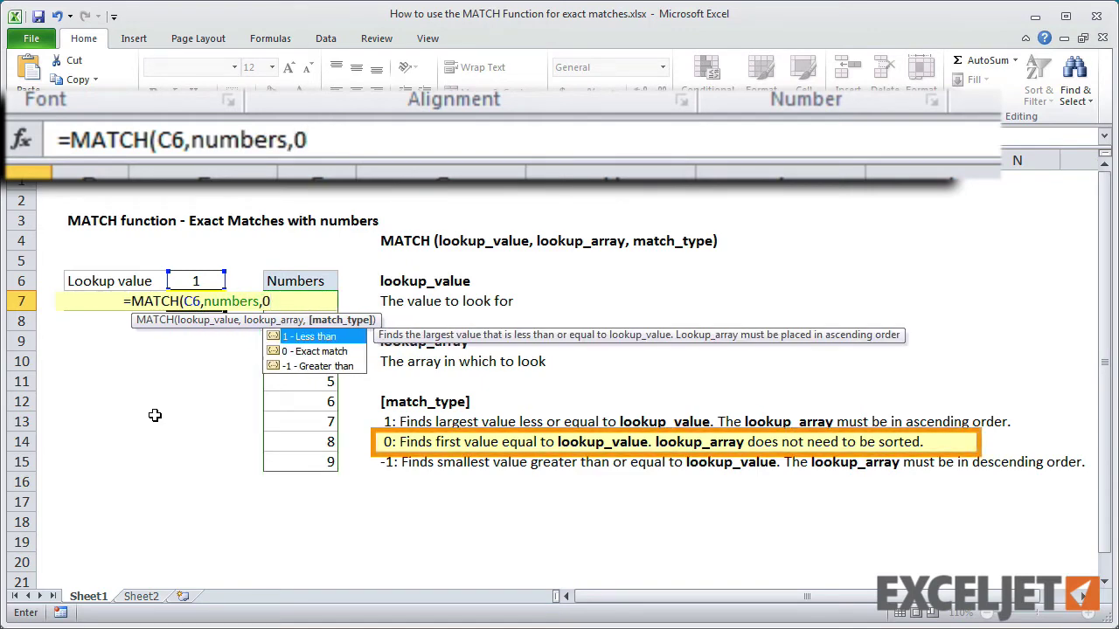
key(Return)
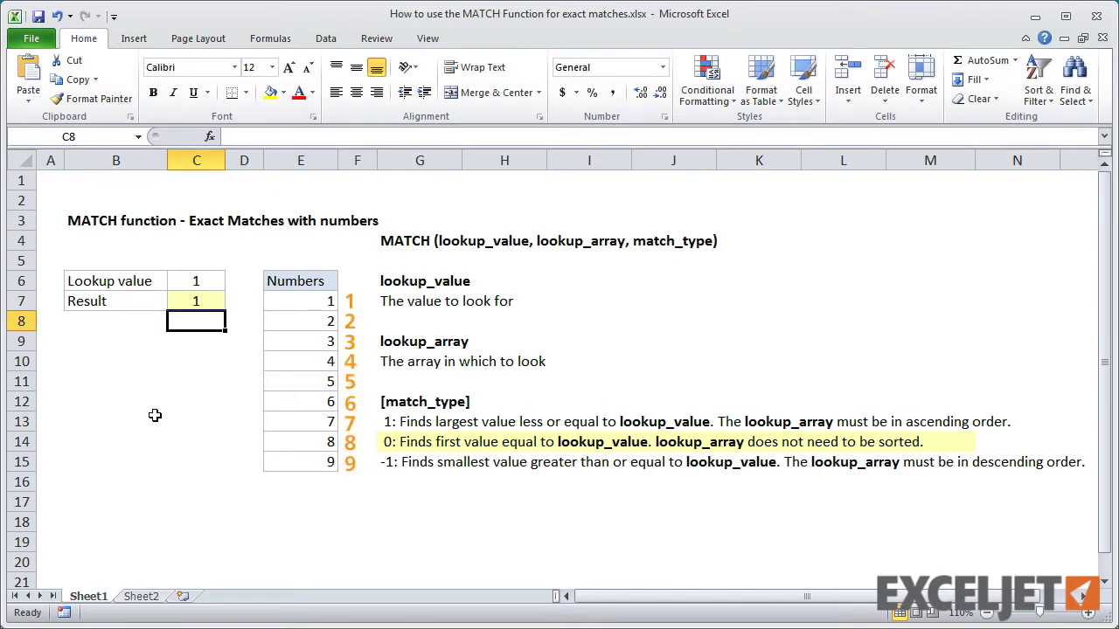
Step: Set the lookup value in cell C6 to 3
click(184, 281)
text(3)
key(Return)
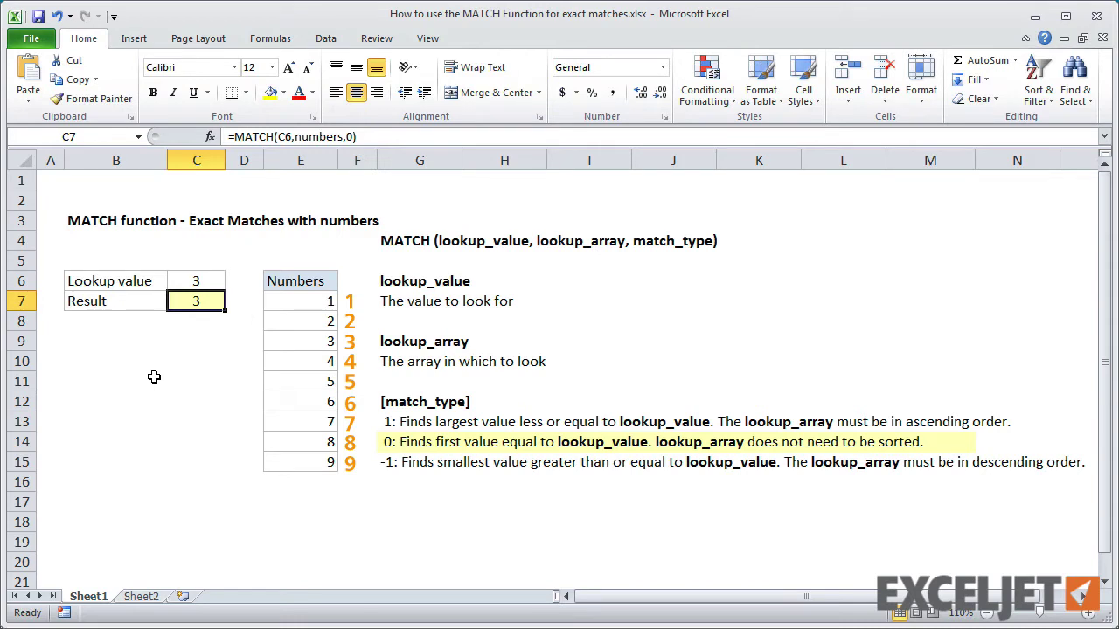
Step: Move the 3 in the Numbers list to the sixth position, and sort the list back from smallest to largest
click(285, 345)
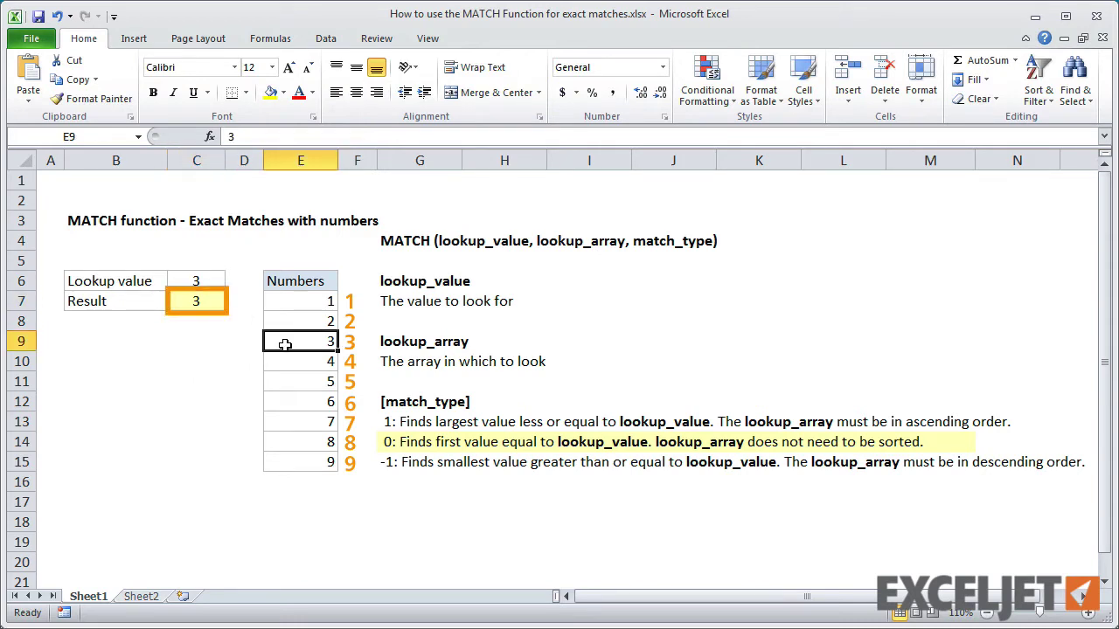
drag(288, 351, 298, 430)
click(295, 301)
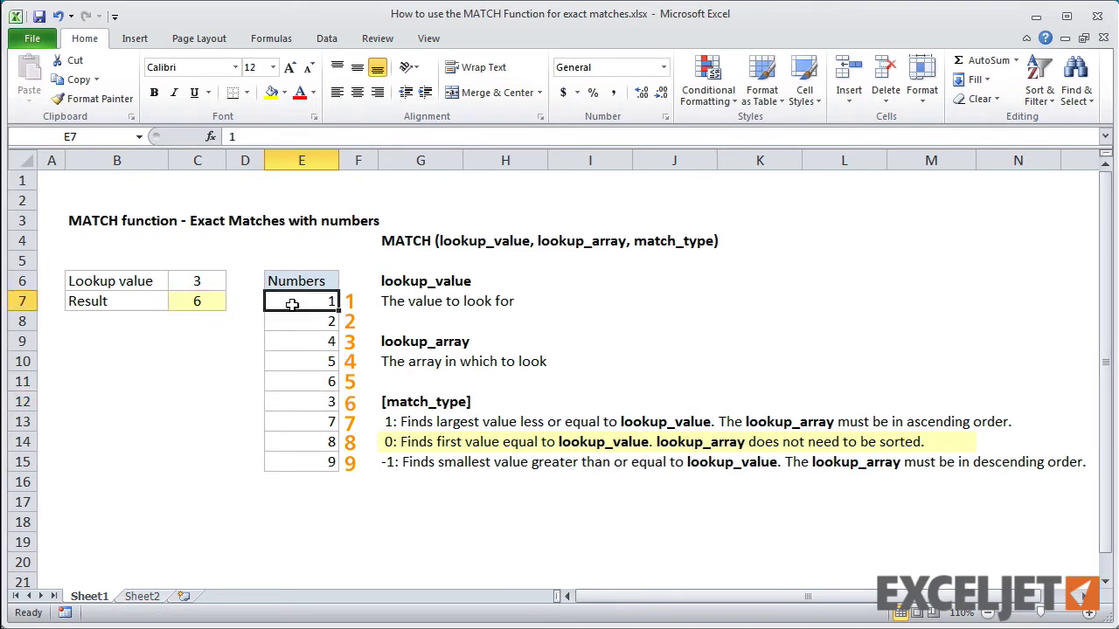
click(1045, 98)
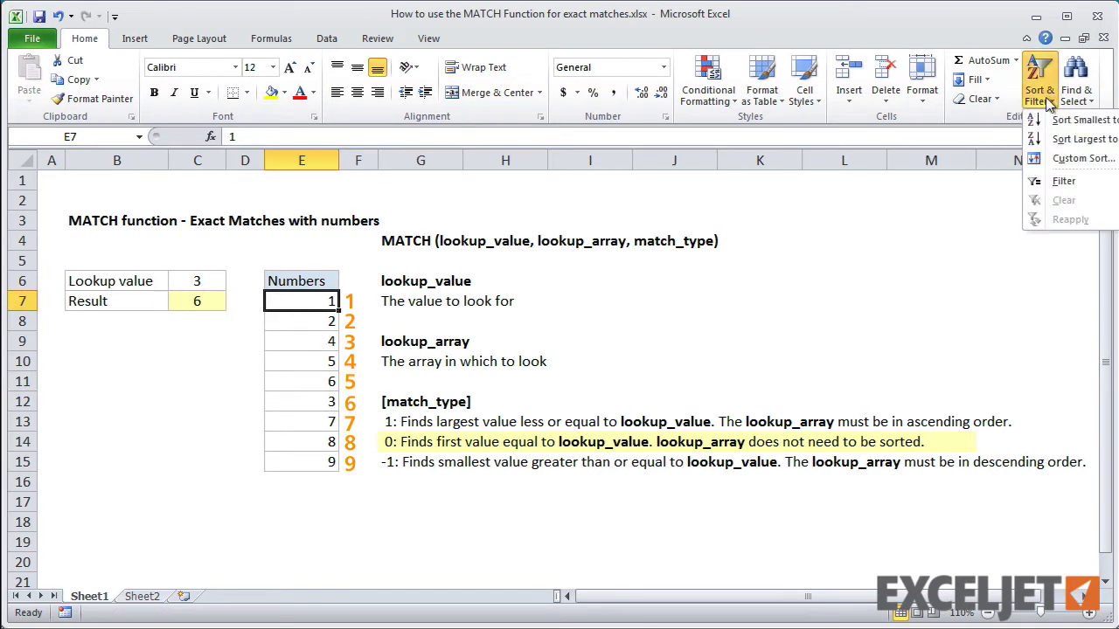
click(1070, 119)
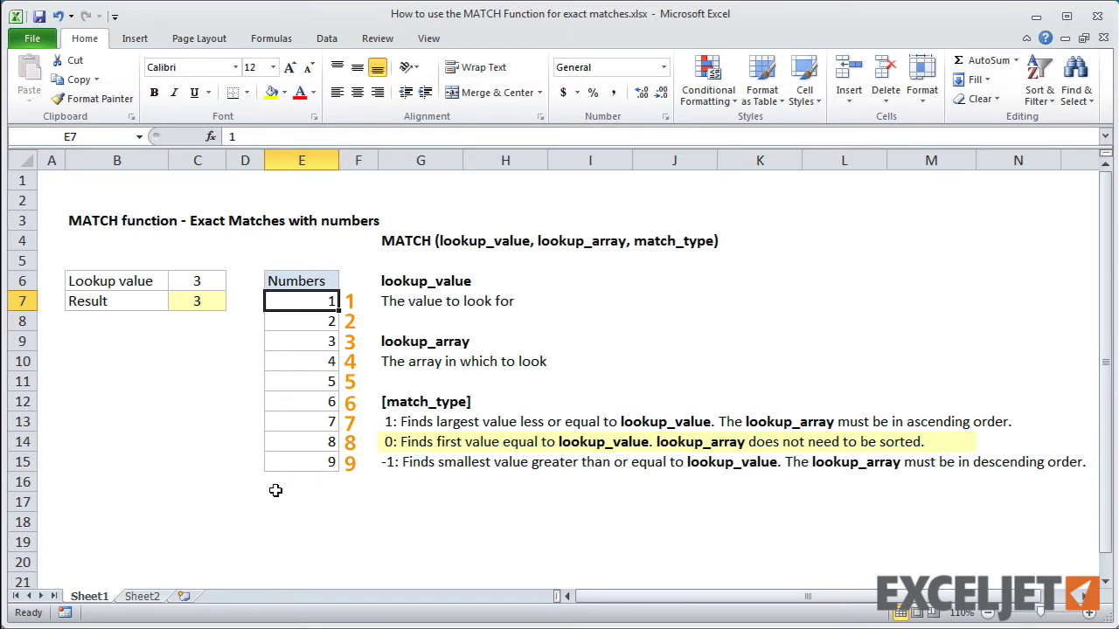
Step: Replace the sixth entry of the Numbers list, cell E12, with a duplicate 3
click(295, 401)
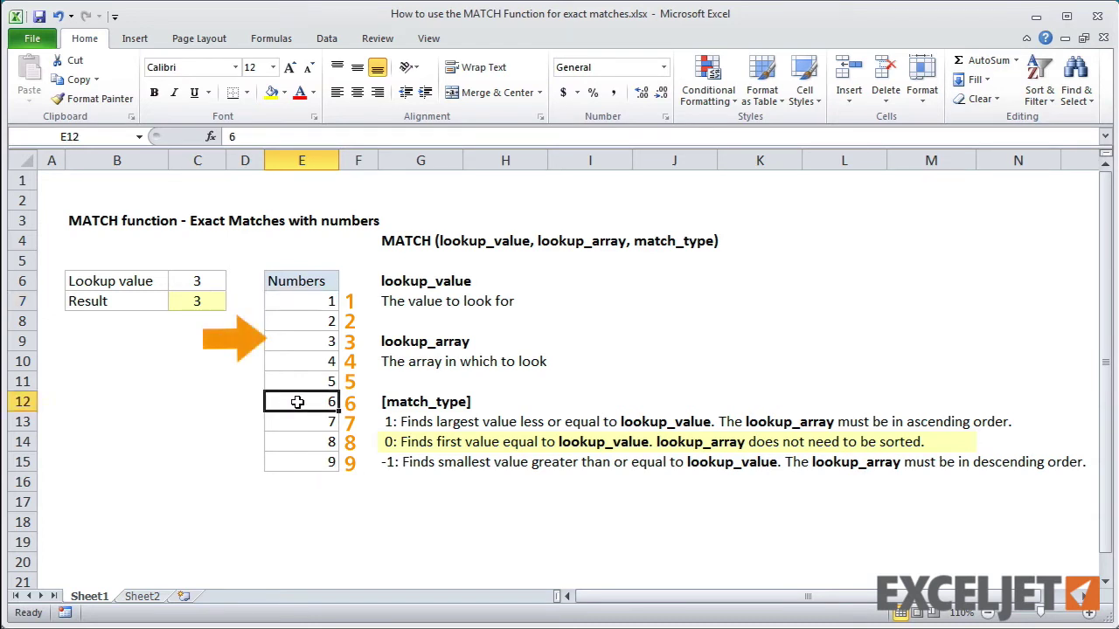
text(3)
key(Return)
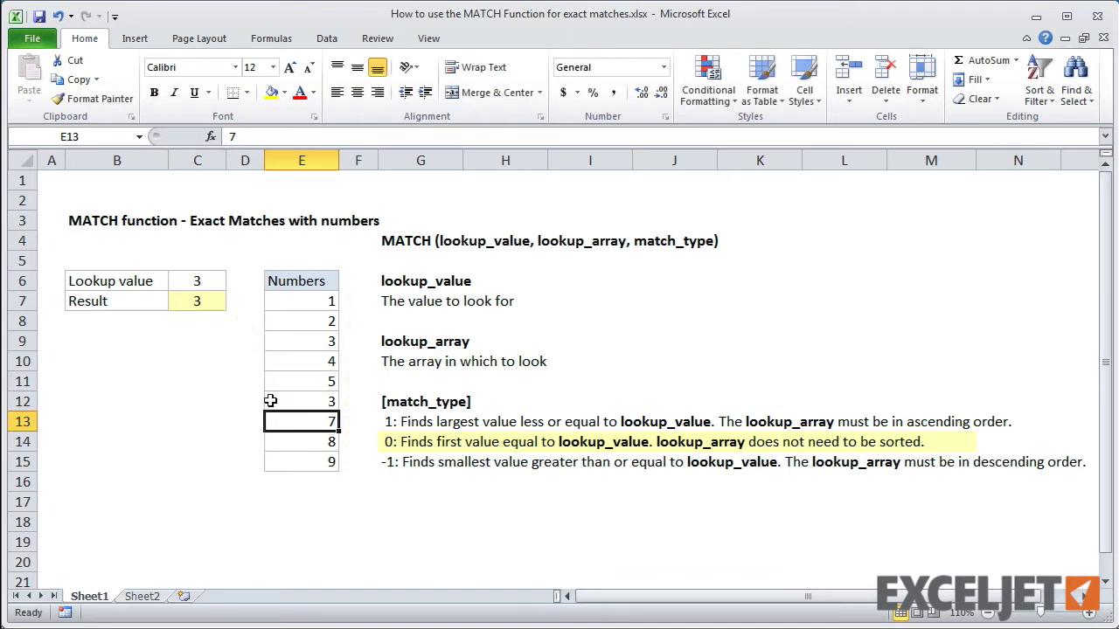
Step: Set the lookup value in cell C6 to 11, a number missing from the Numbers list
click(201, 288)
text(11)
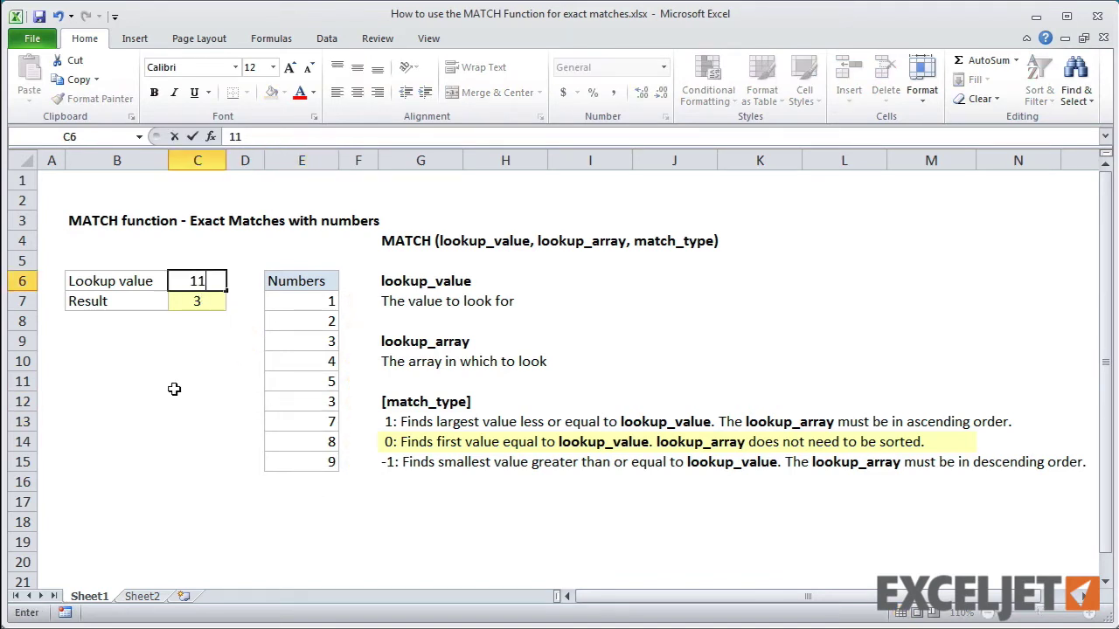
key(Return)
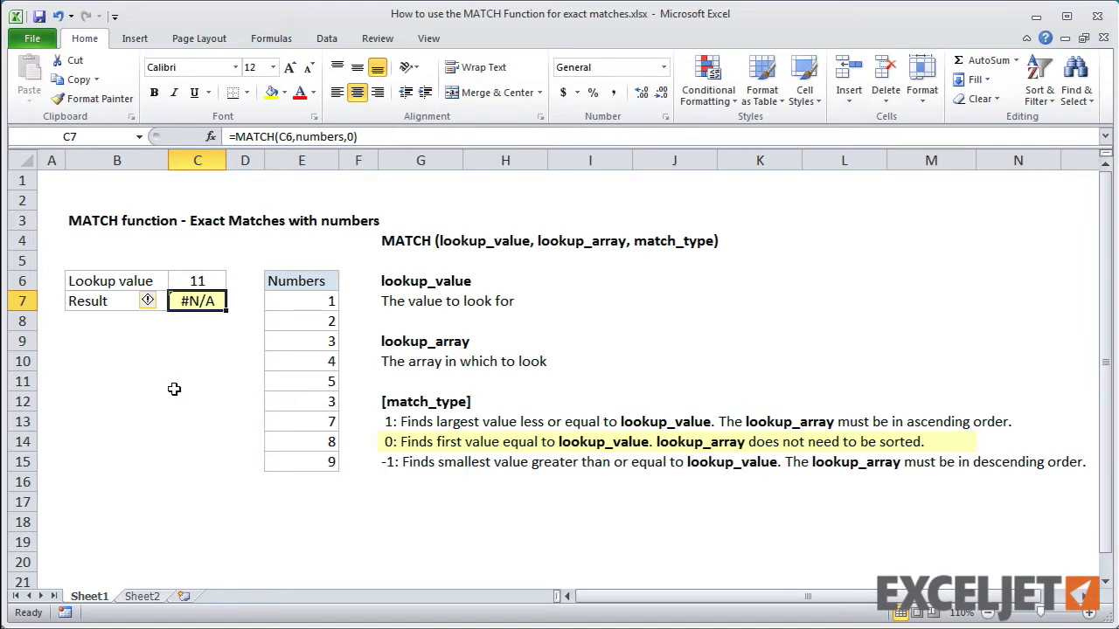
Step: Switch to Sheet2 and select the named range fruit to view the cells it covers
click(145, 600)
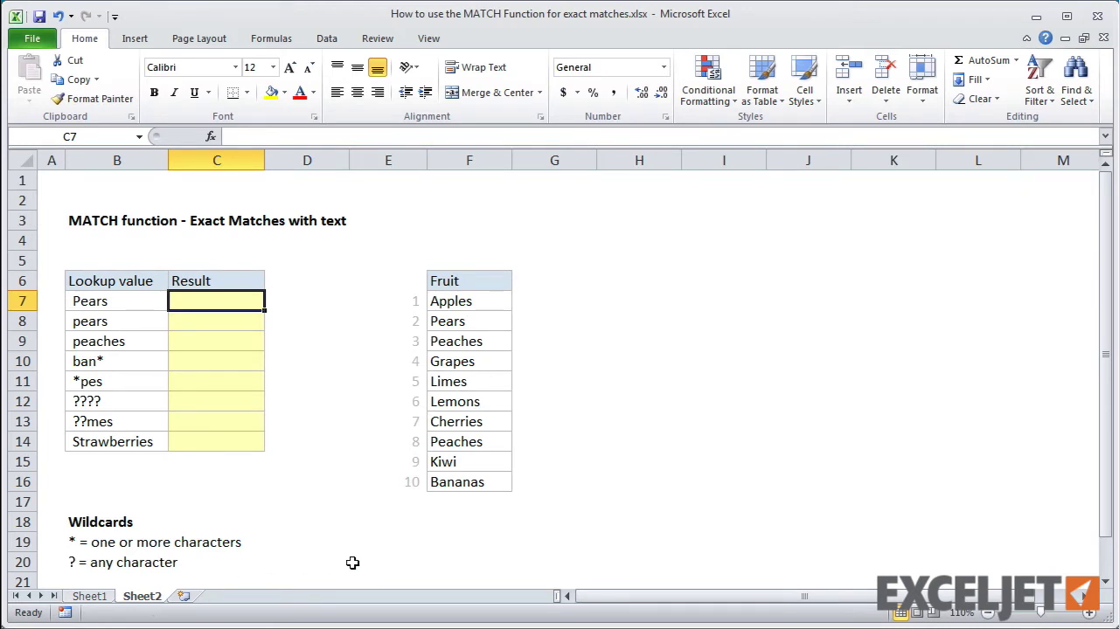
click(139, 138)
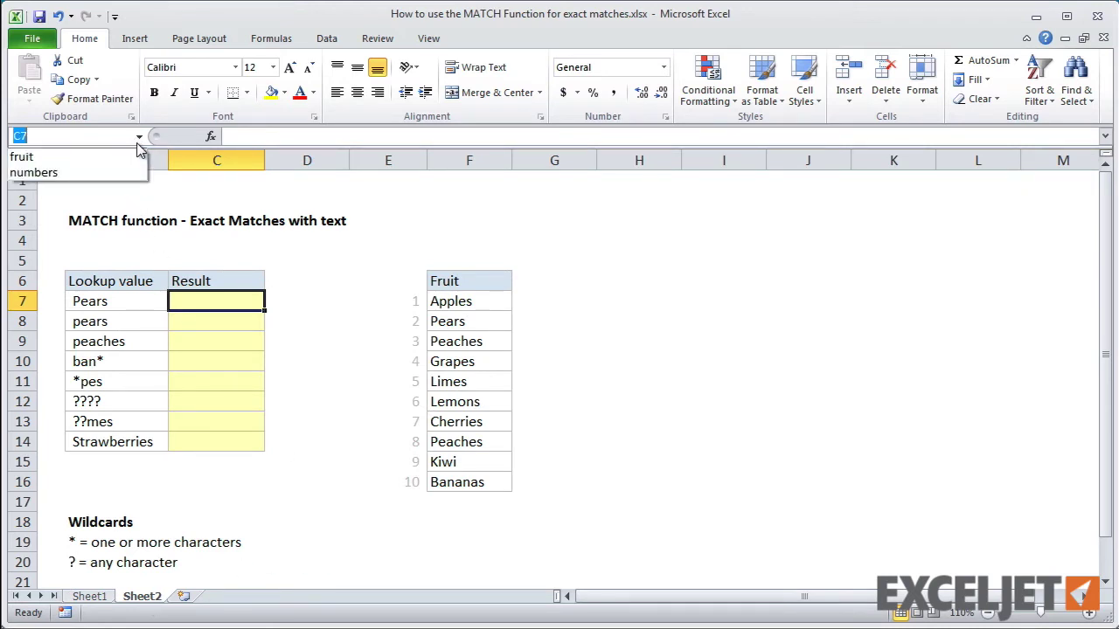
click(22, 156)
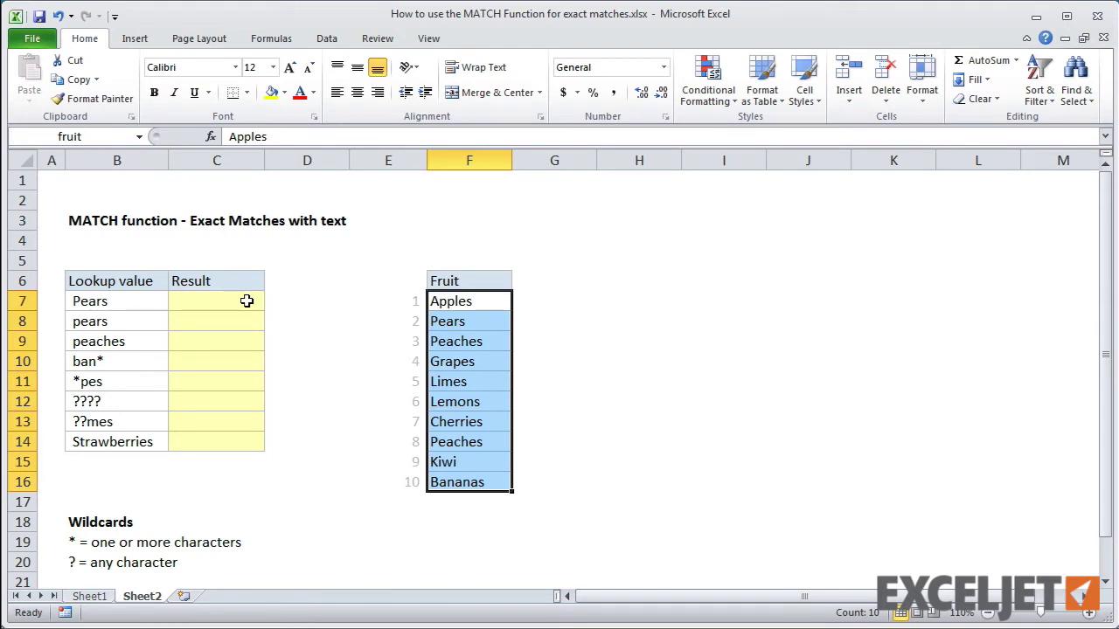
Step: Fill the Result cells C7:C14 at once with the formula =MATCH(B7,fruit,0), and select C7
drag(246, 300, 234, 442)
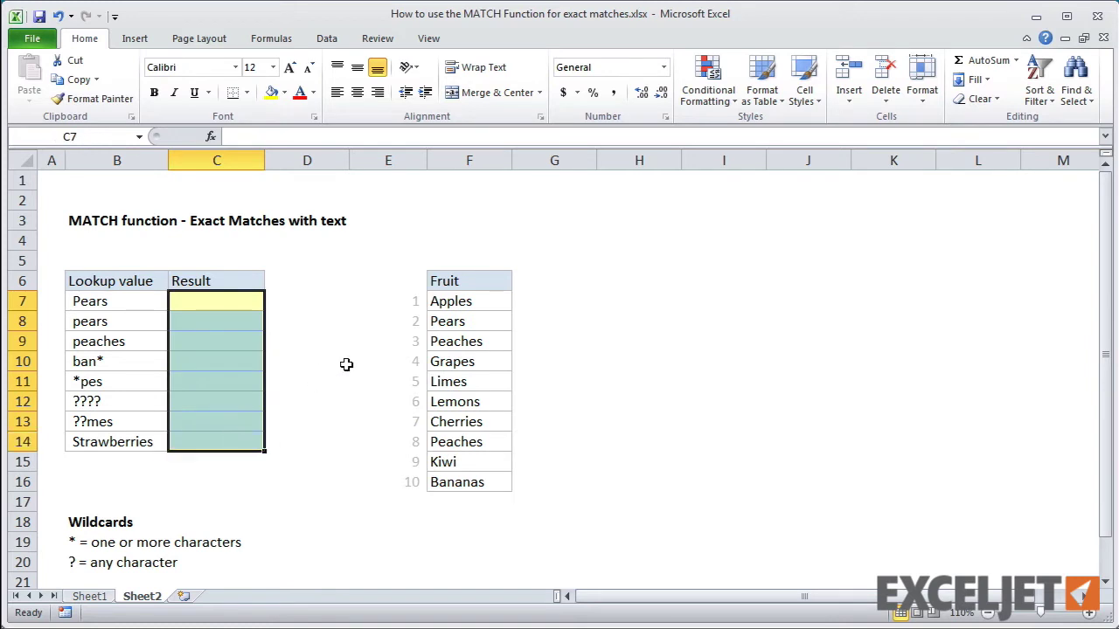
text(=ma)
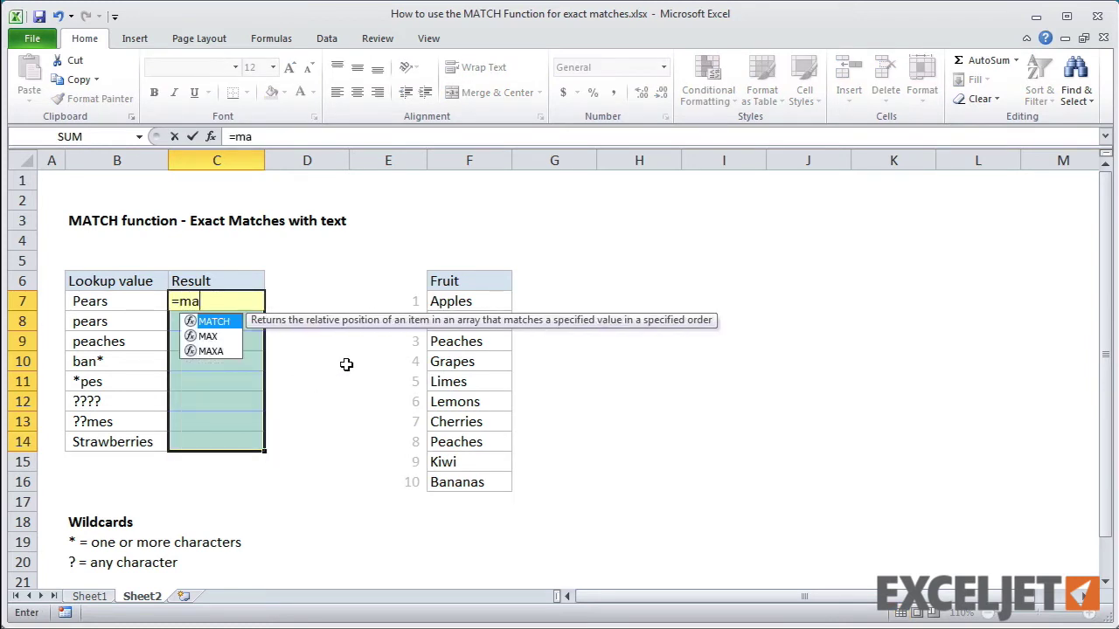
text(tch()
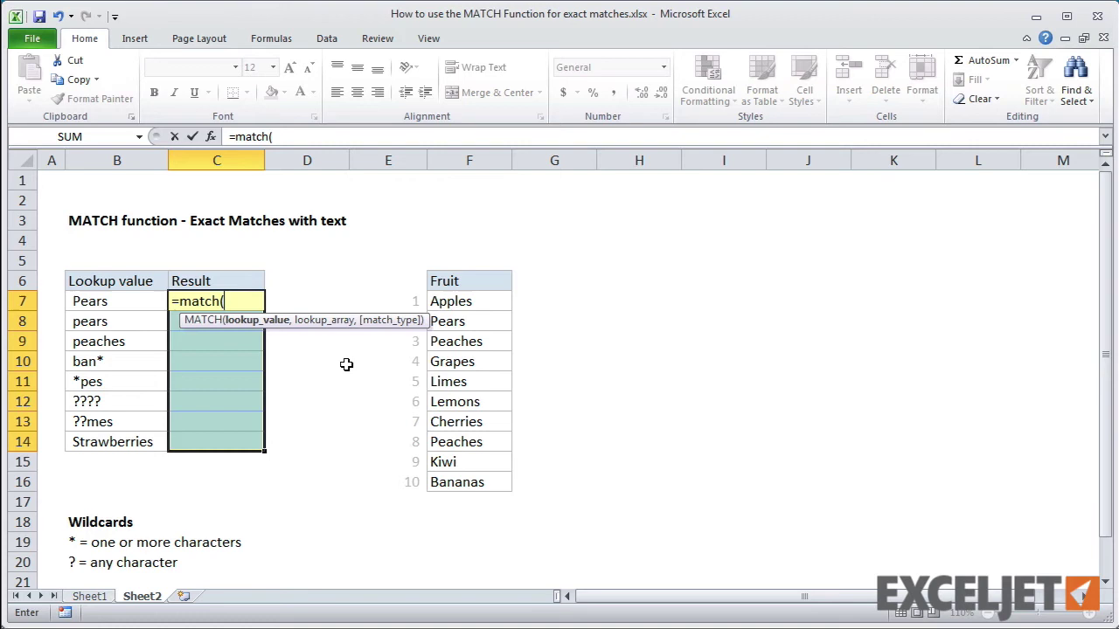
click(162, 301)
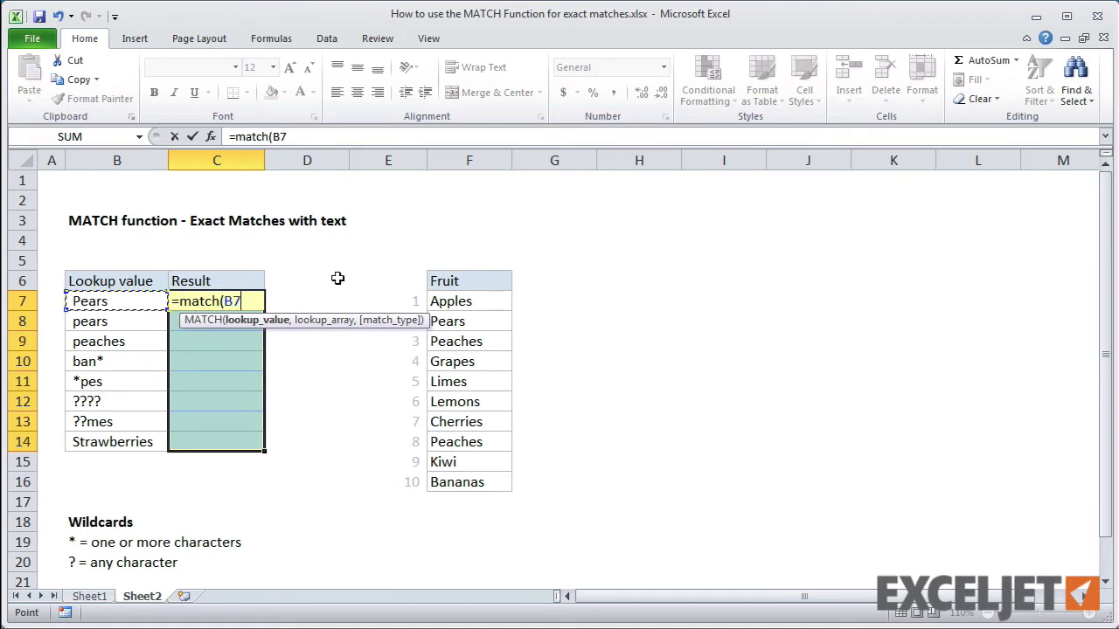
text(,fr)
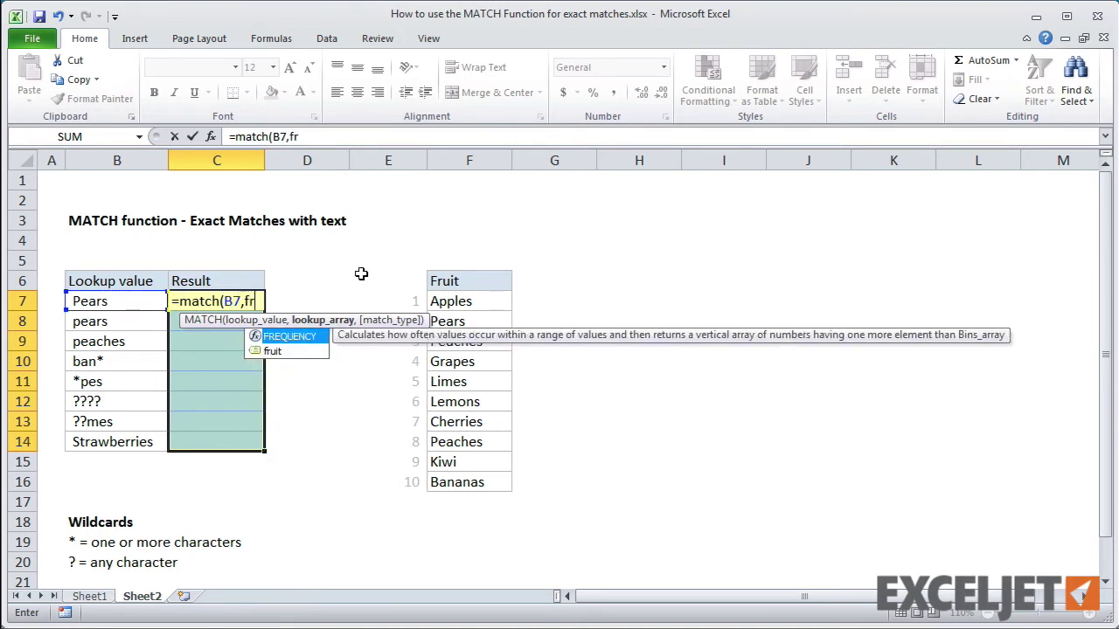
key(Down)
key(Tab)
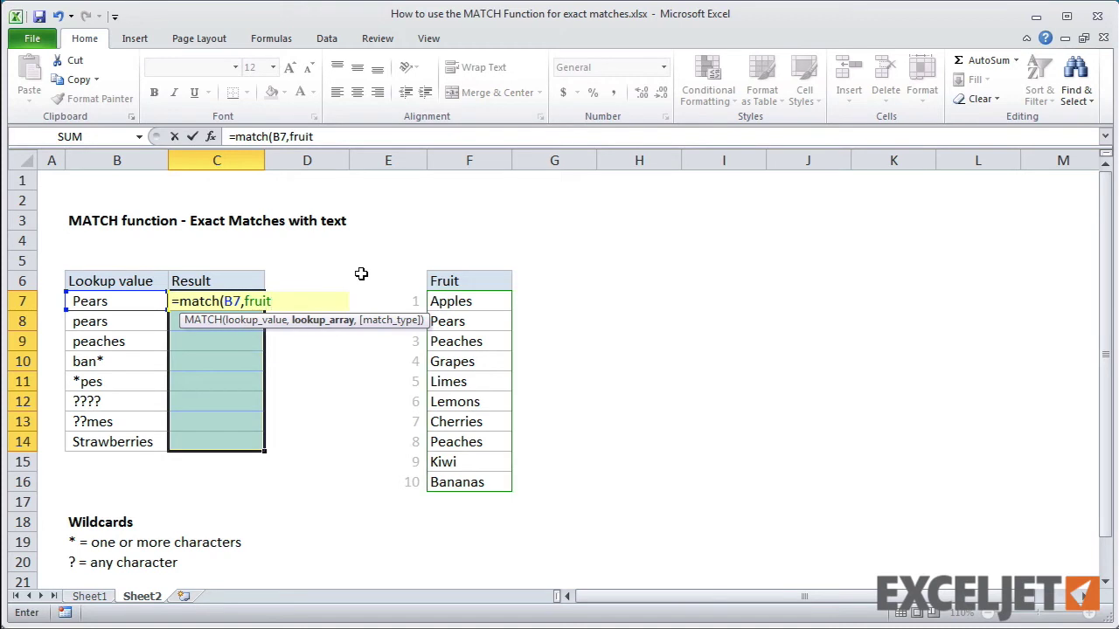
text(,0))
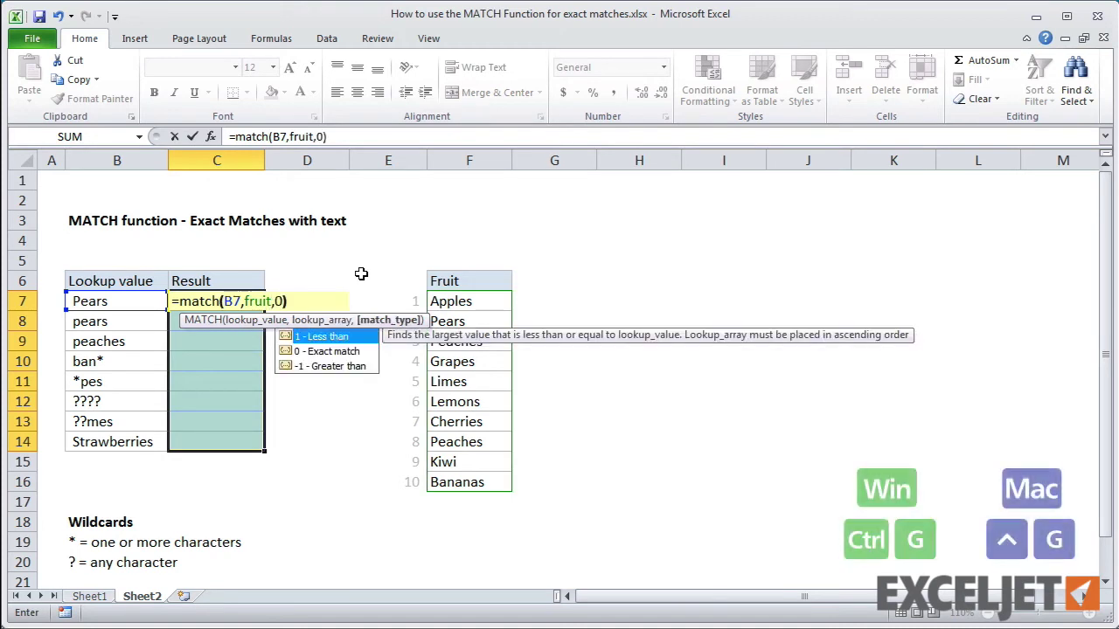
key(ctrl+Return)
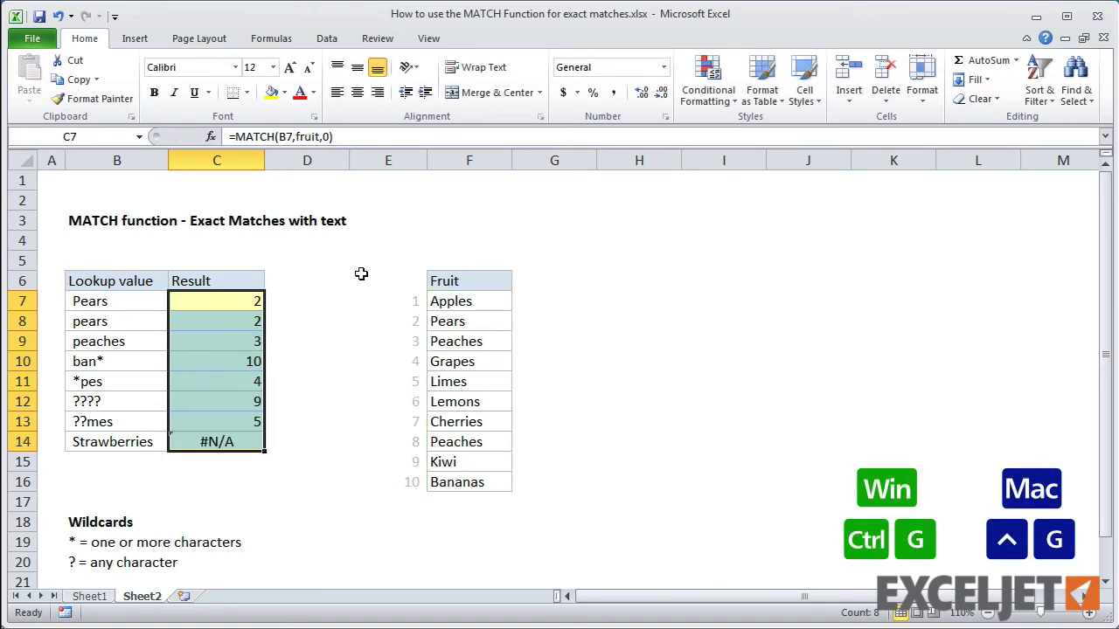
click(245, 300)
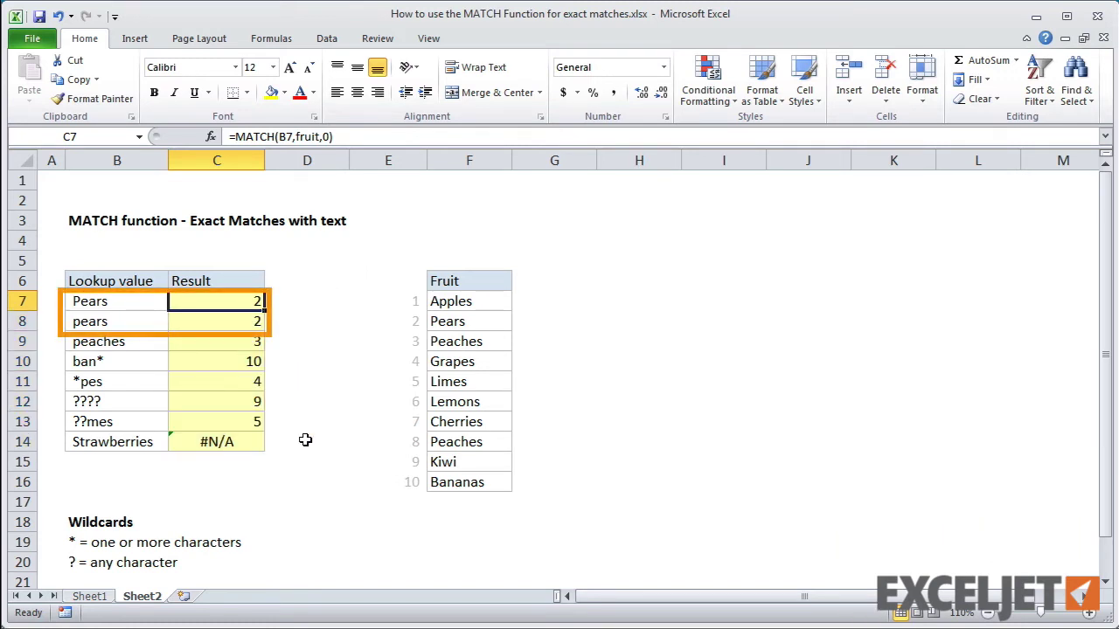